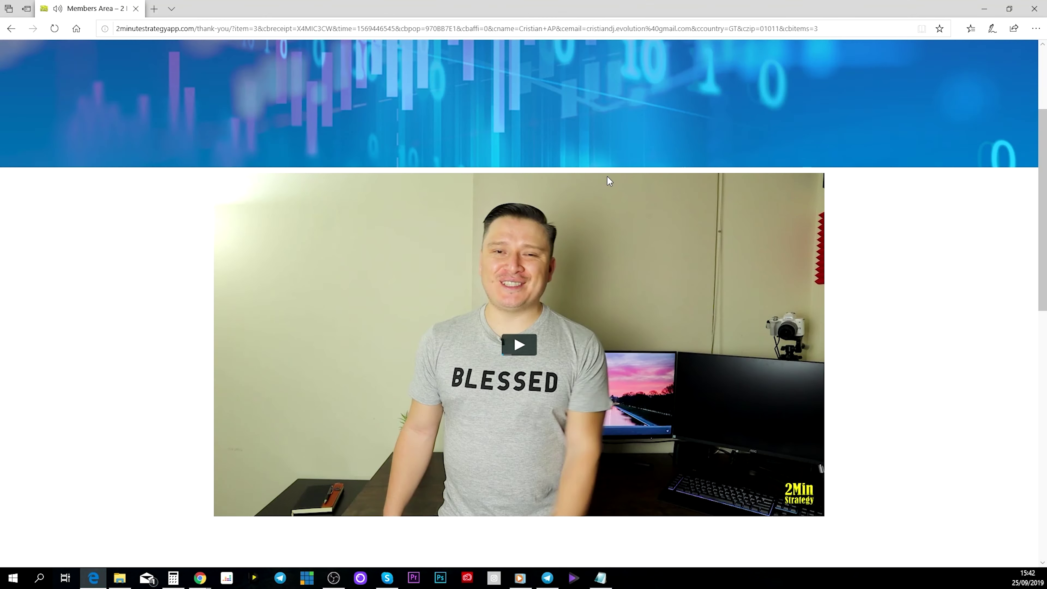
- Scroll down to the Select Your Broker section below the video and back up
scroll(917, 212, "down", 7)
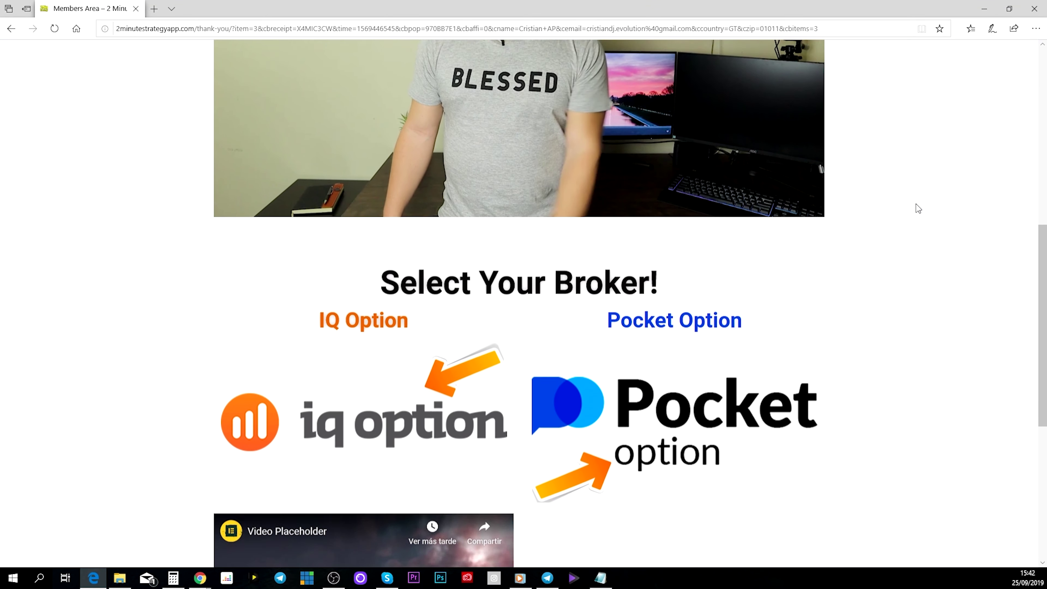
scroll(581, 175, "up", 7)
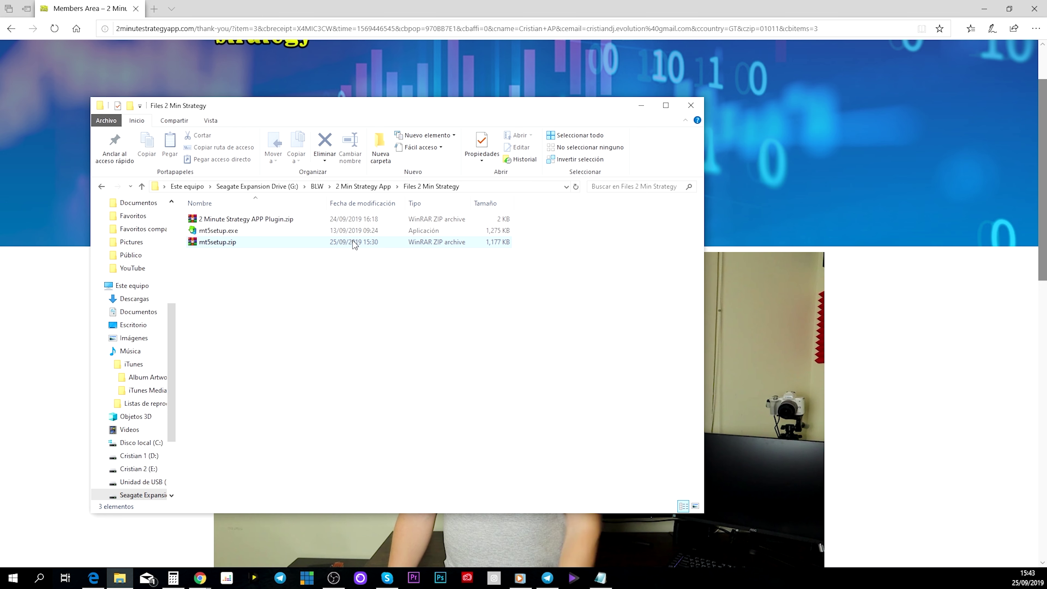
- Run mt5setup.exe, accept the licence agreement and finish the MetaTrader 5 installation
double_click(237, 232)
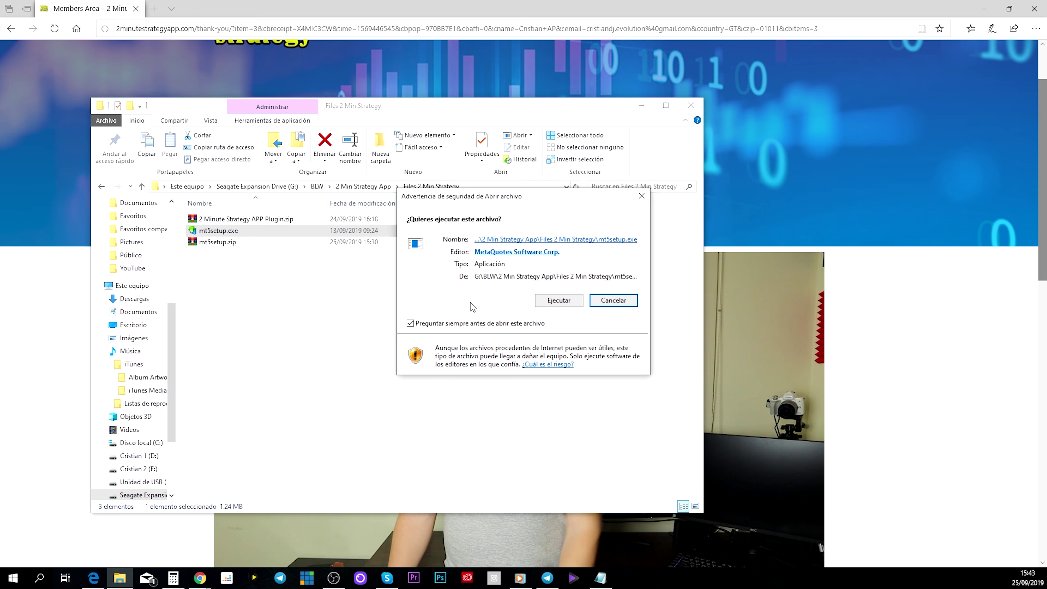
left_click(556, 302)
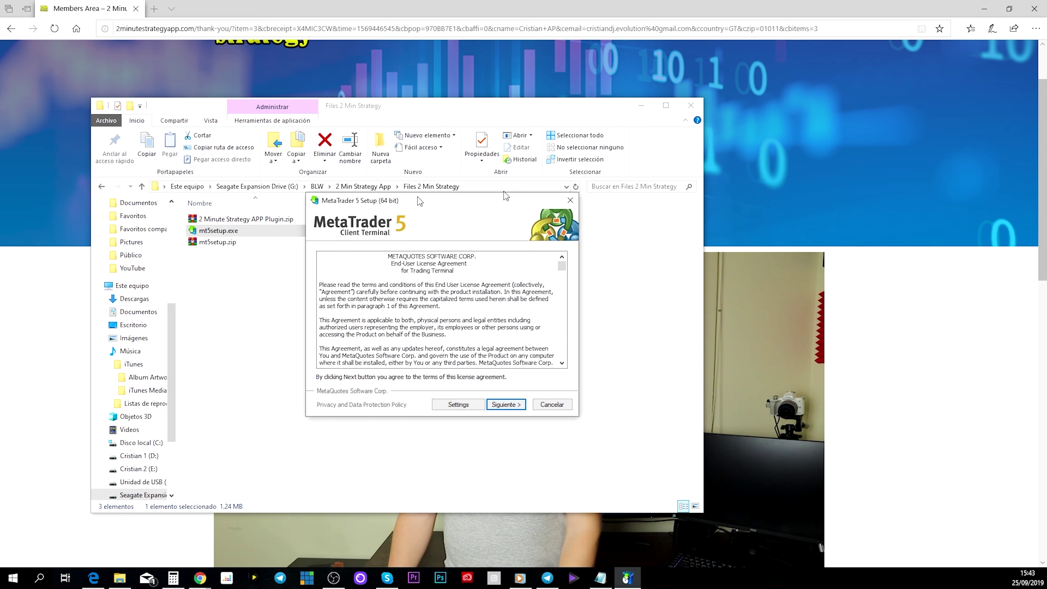
left_click_drag(412, 198, 522, 126)
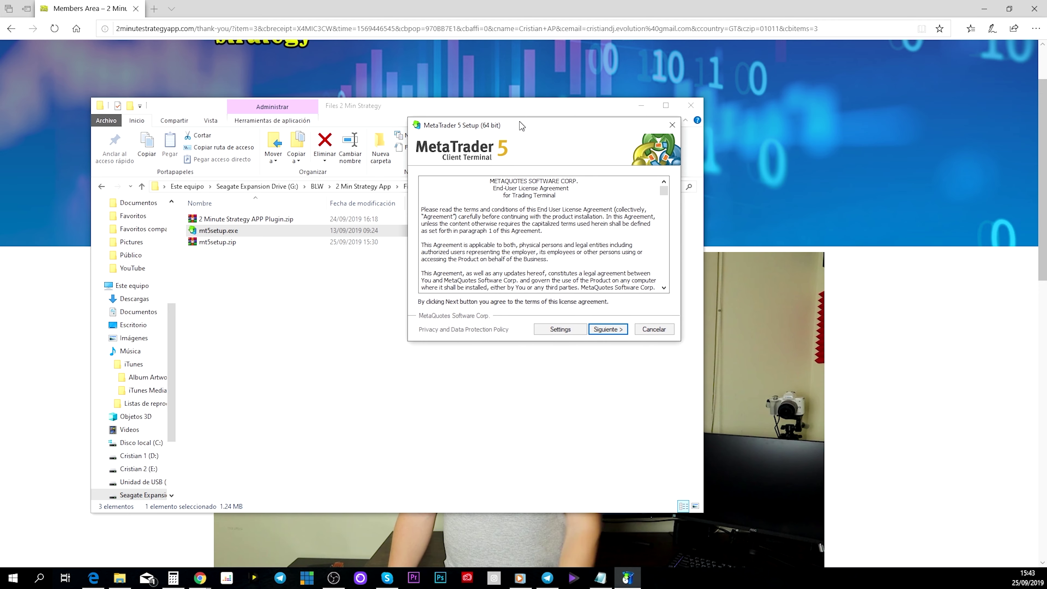
left_click(641, 106)
left_click(605, 330)
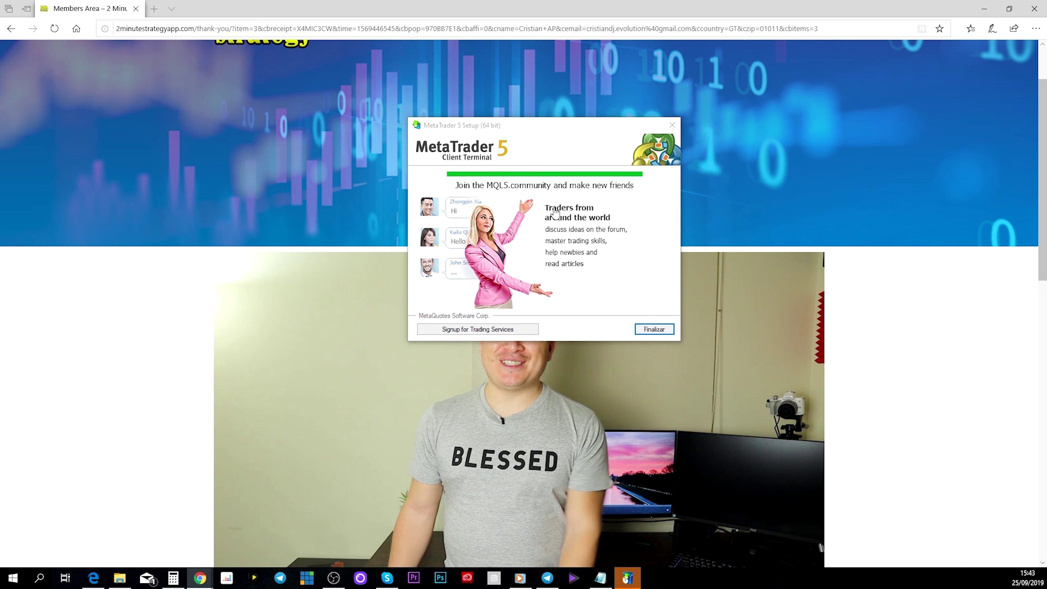
left_click(654, 329)
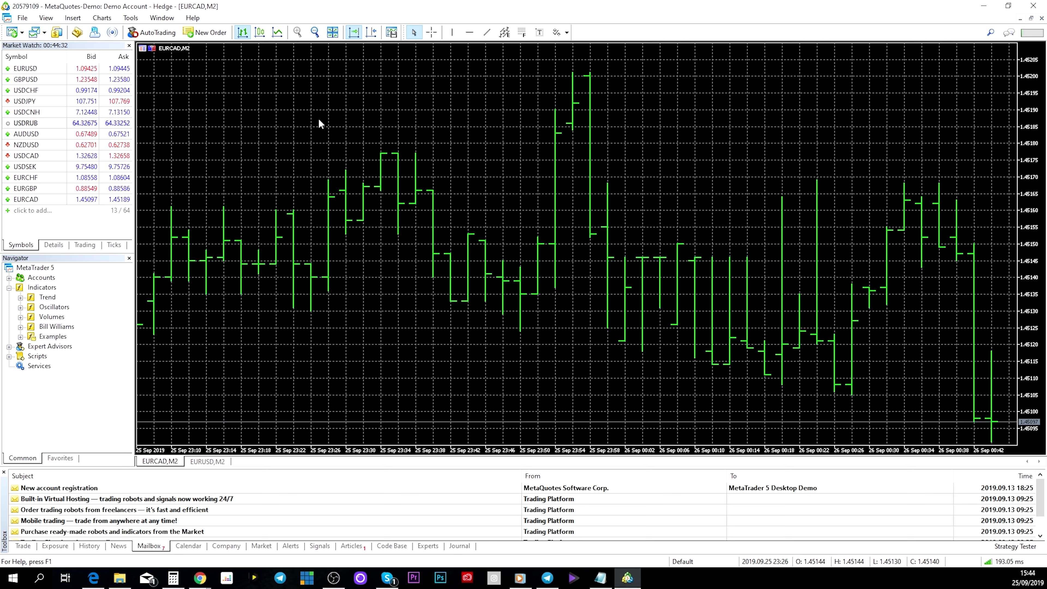
- Switch the EURCAD chart to candlesticks and set its timeframe to 2 Minutes
left_click(259, 33)
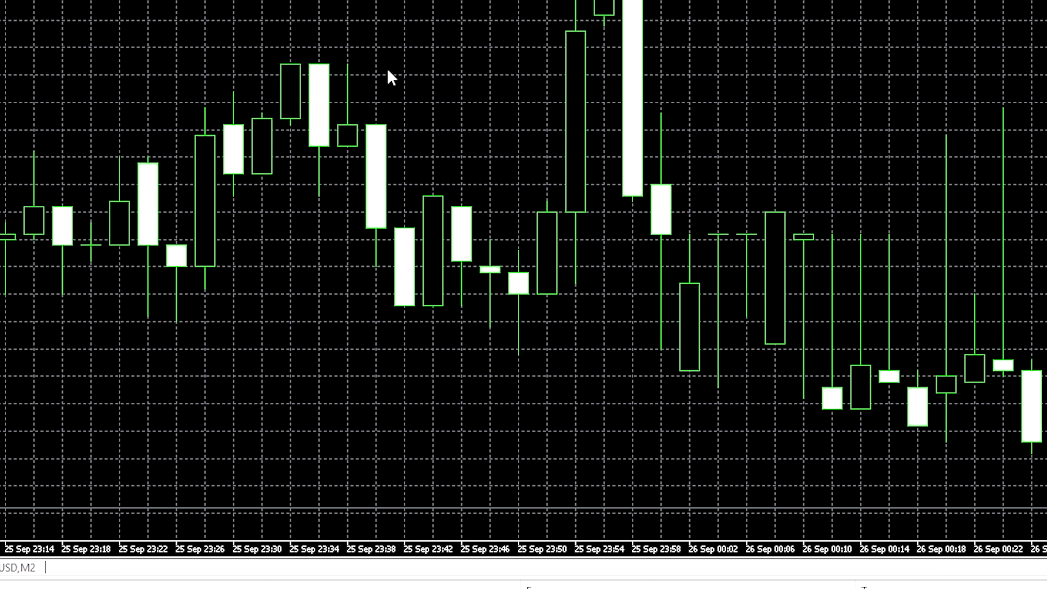
right_click(433, 85)
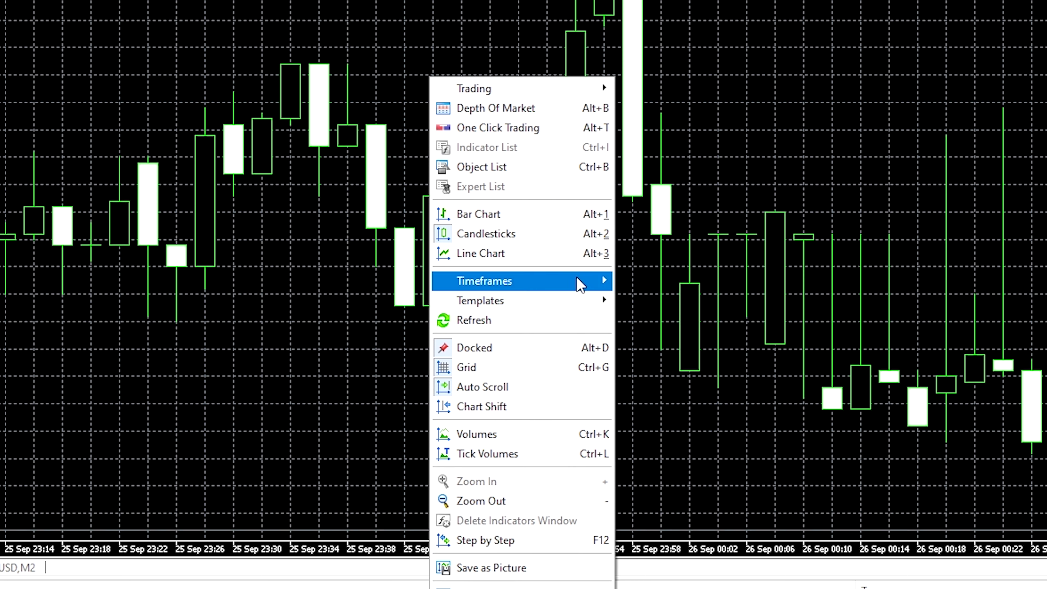
mouse_move(580, 285)
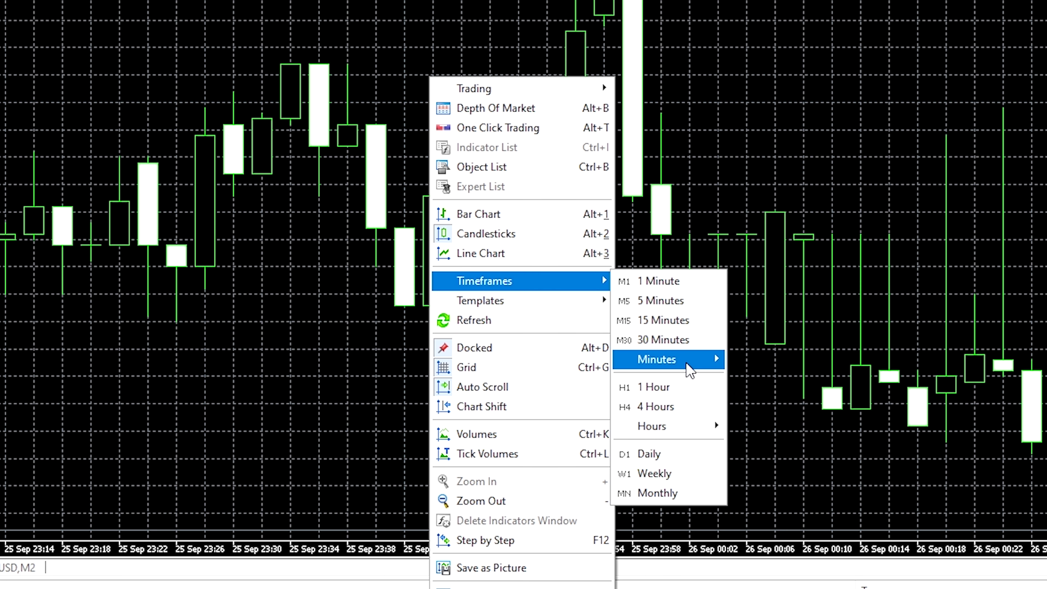
mouse_move(689, 370)
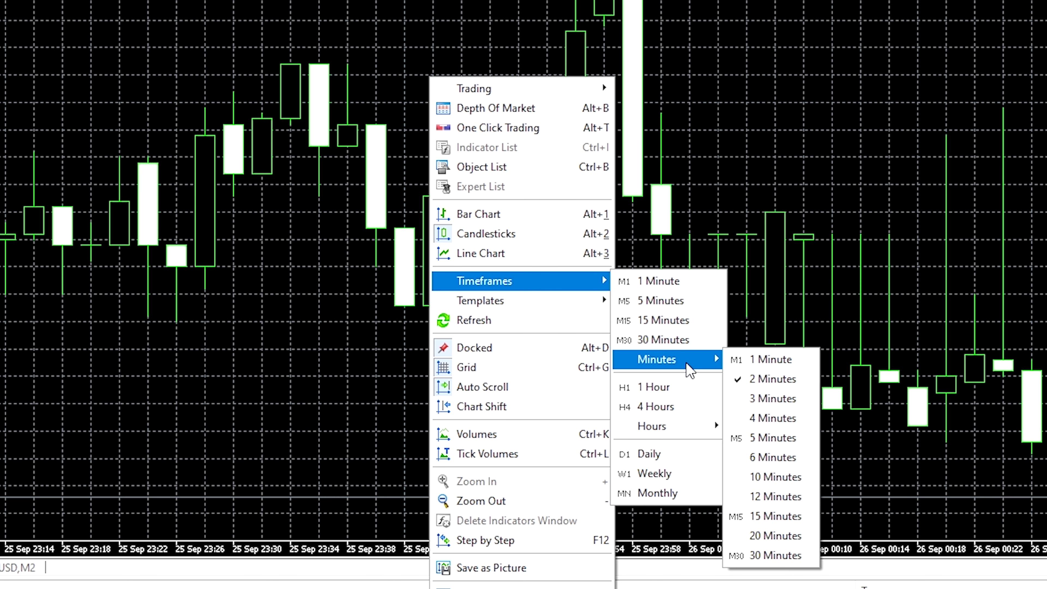
left_click(763, 380)
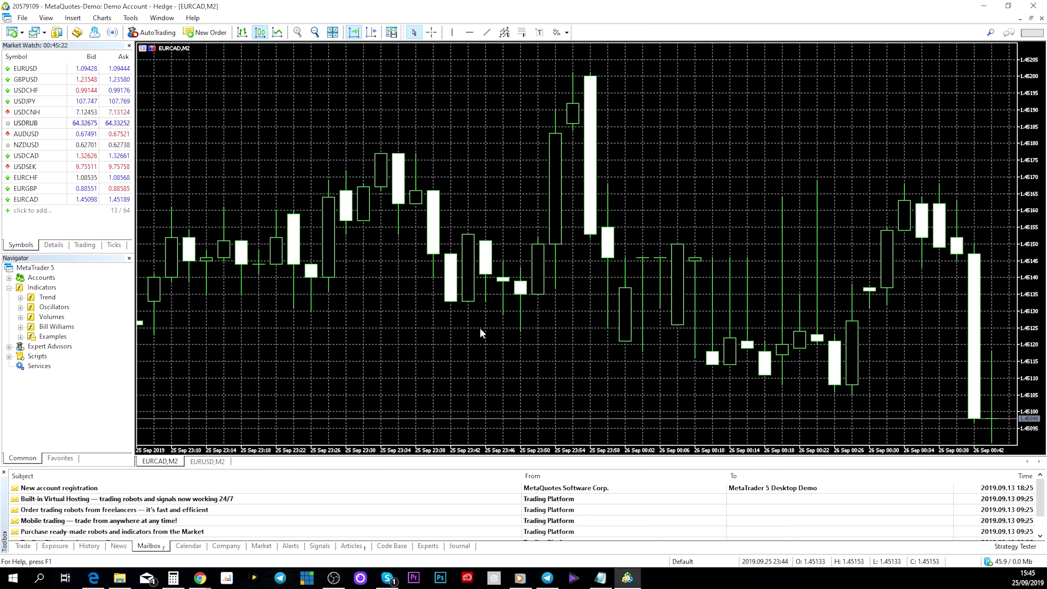
- Open 2 Minute Strategy APP Plugin.zip in WinRAR, extract 2 Minute Strategy APP.mq5 to the current folder, and close WinRAR
left_click(120, 578)
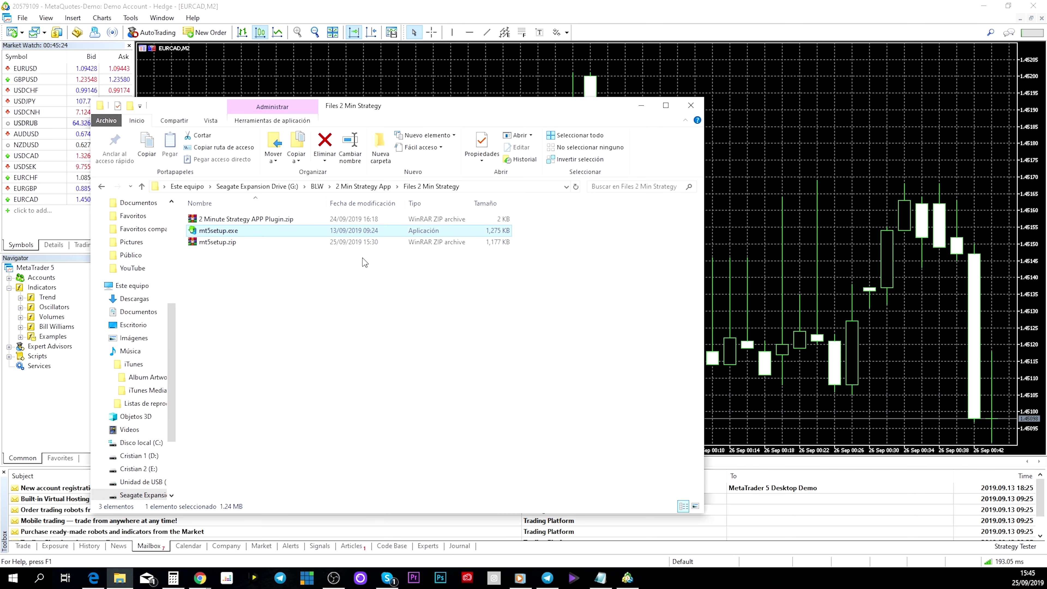
left_click(259, 278)
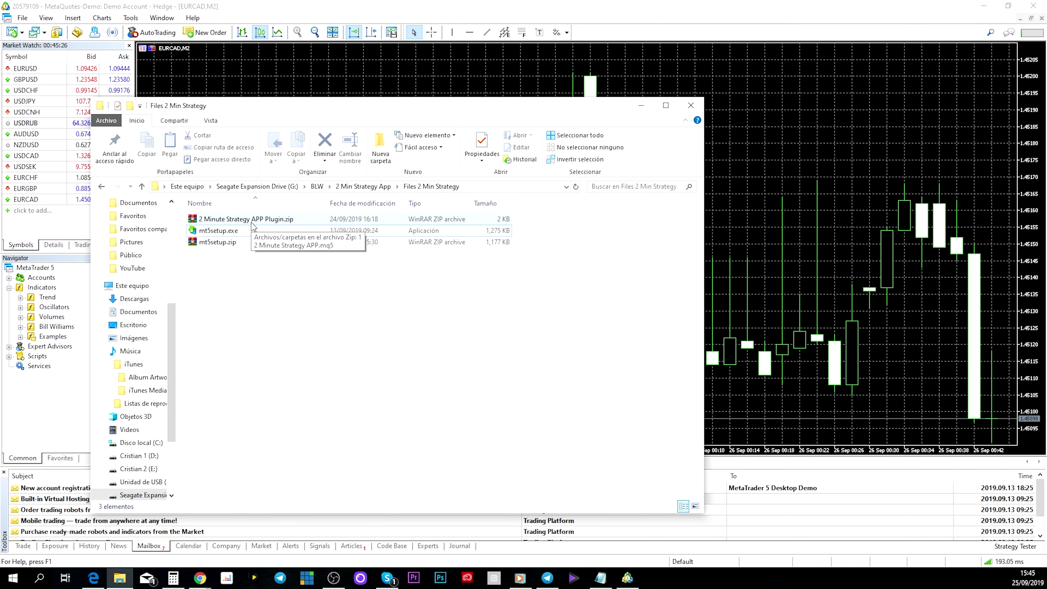
double_click(254, 222)
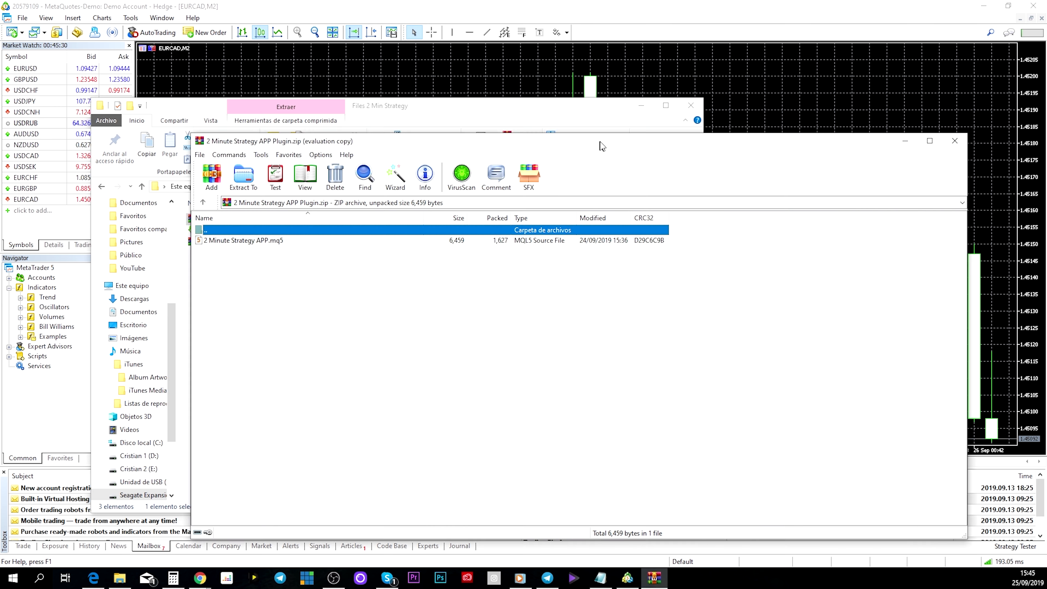
left_click(636, 345)
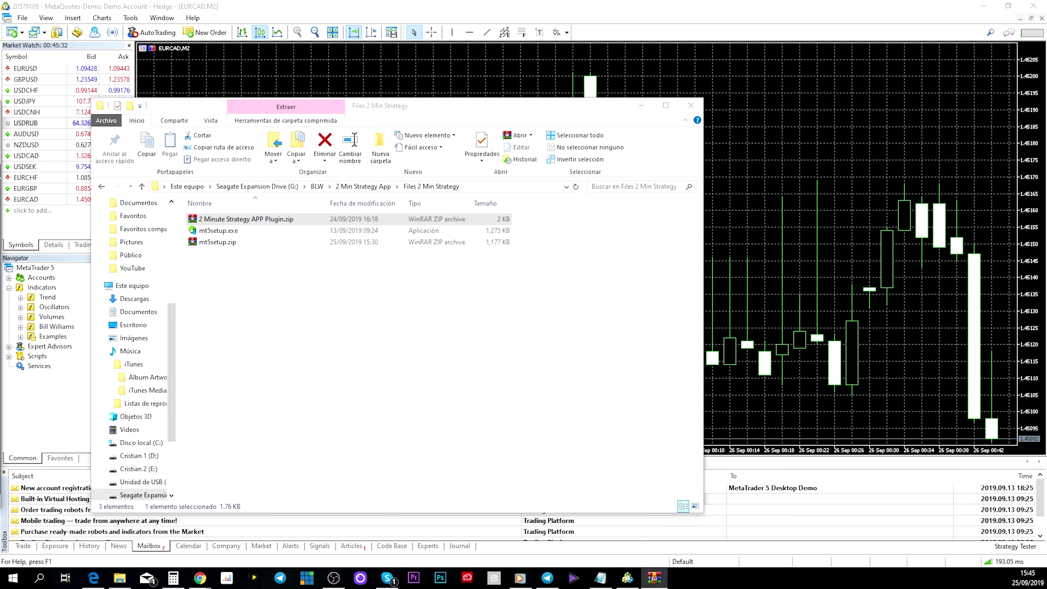
left_click(207, 221)
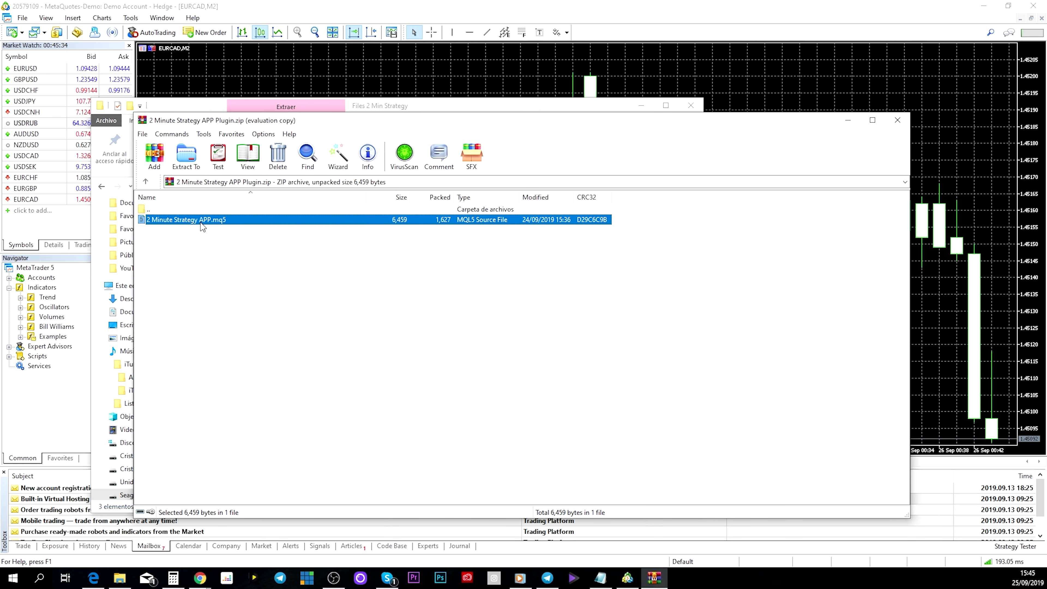
left_click(193, 166)
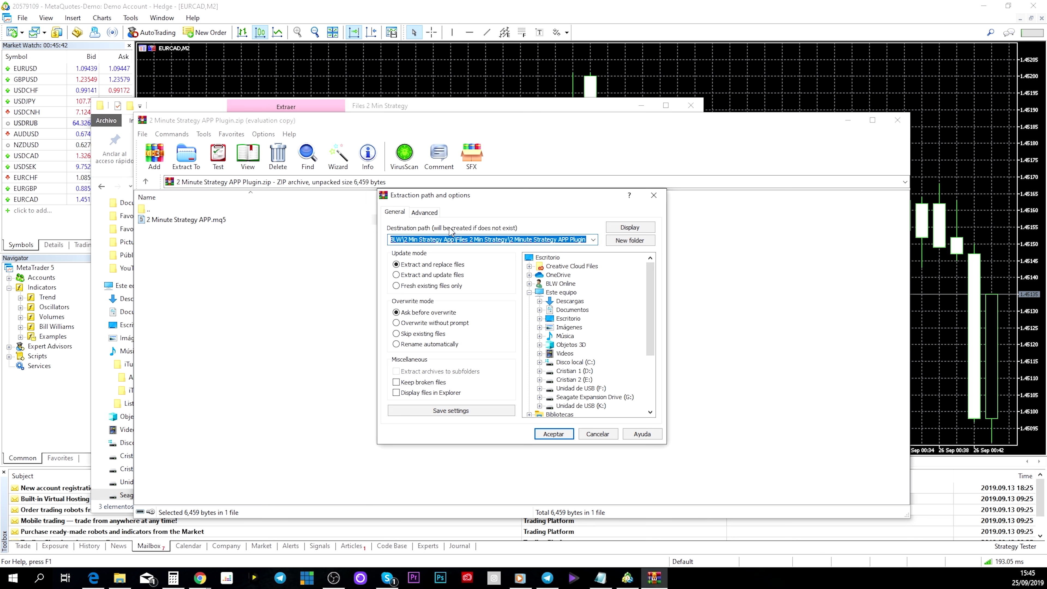
key("Return")
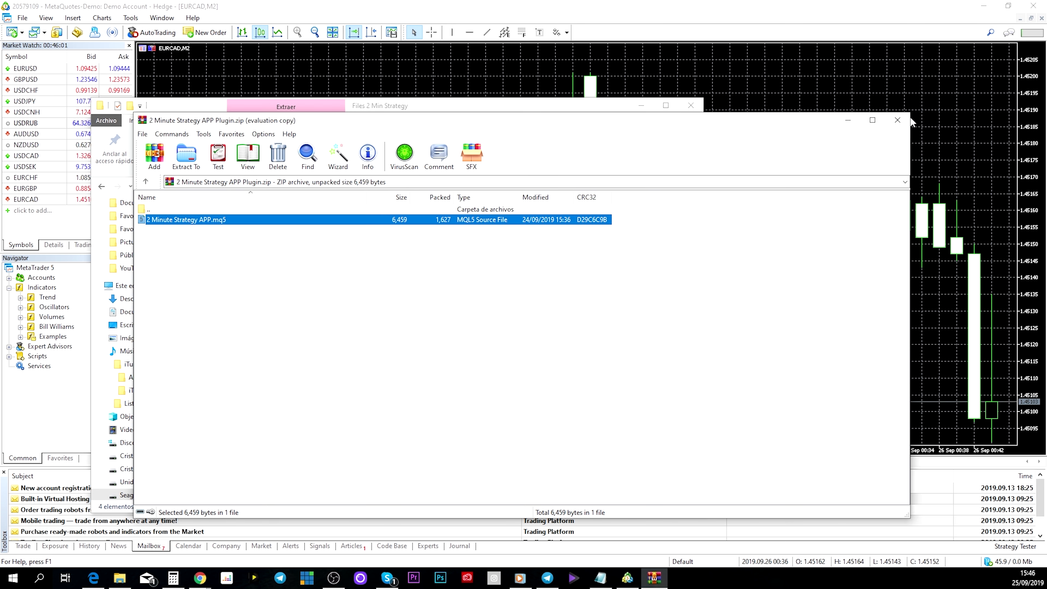
left_click(897, 120)
- Copy 2 Minute Strategy APP.mq5 to the clipboard and switch back to MetaTrader 5
left_click(249, 234)
left_click_drag(339, 111, 491, 97)
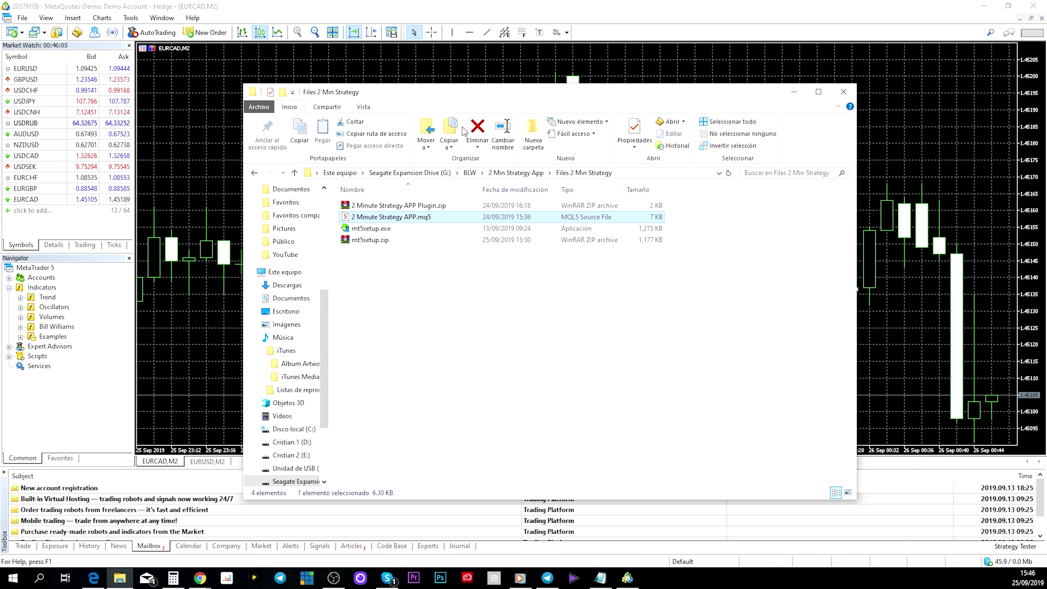
right_click(384, 217)
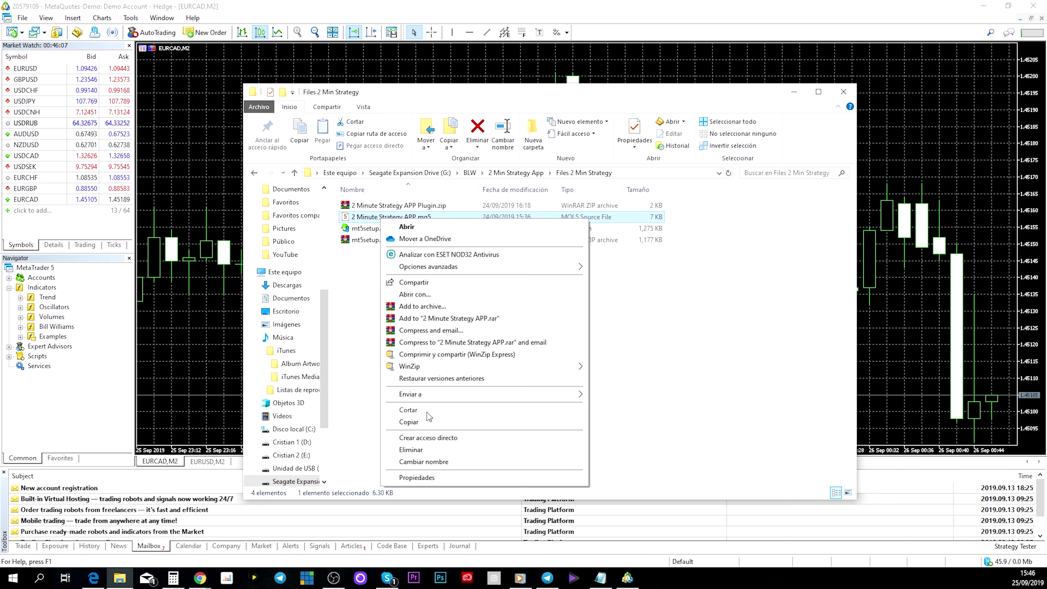
left_click(429, 421)
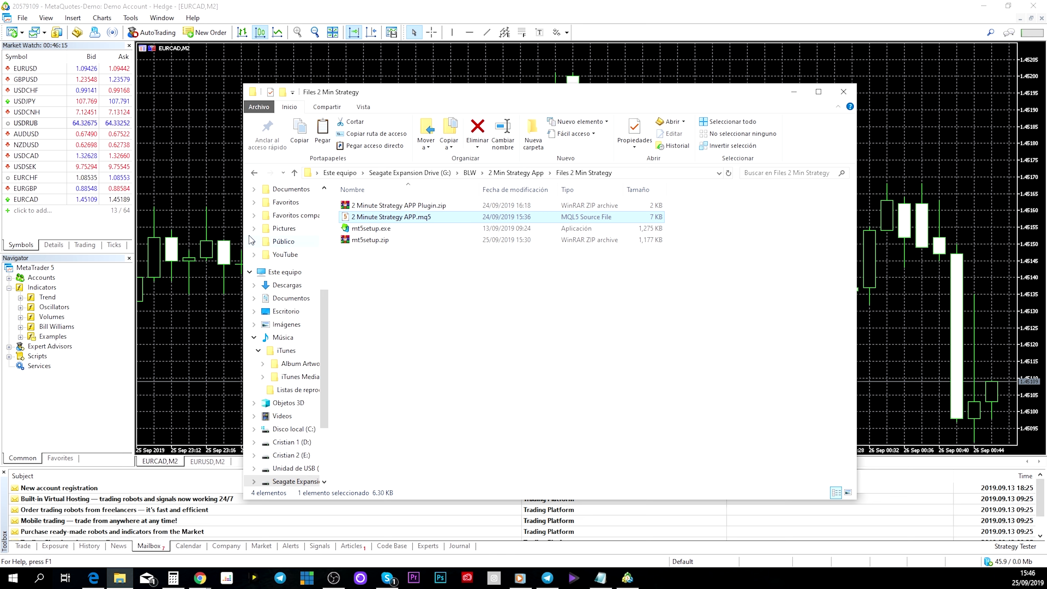
left_click(294, 6)
left_click(19, 20)
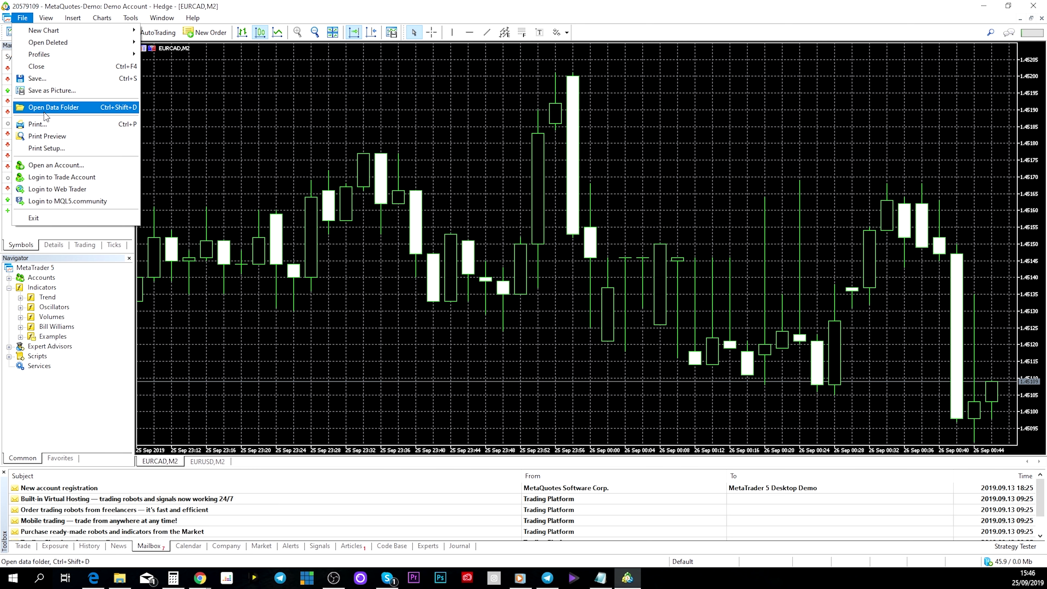
- Open the data folder's MQL5\Indicators directory, paste 2 Minute Strategy APP.mq5 there, and close Explorer
left_click(46, 115)
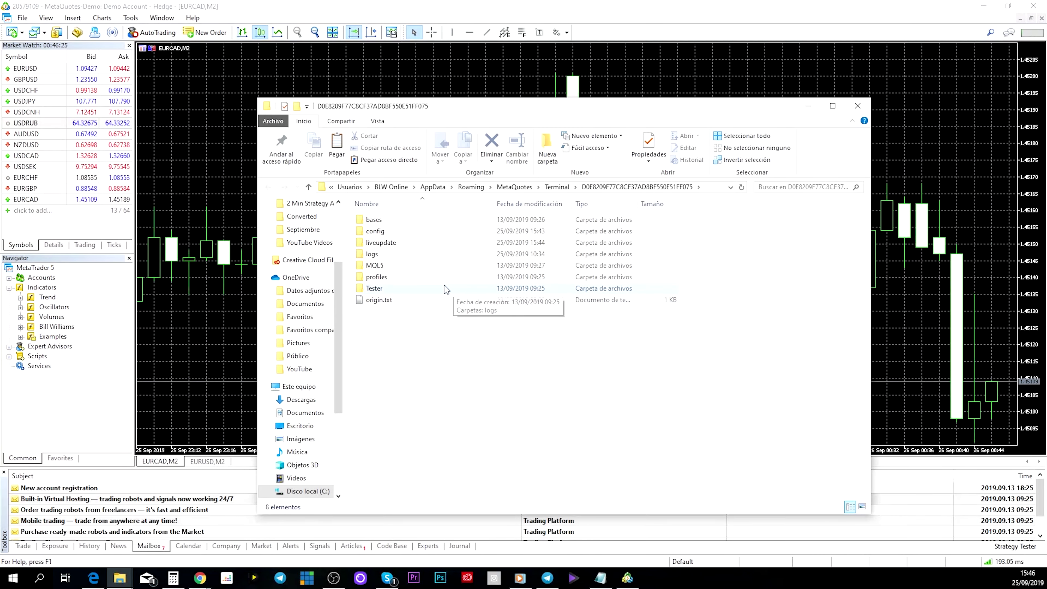
double_click(375, 266)
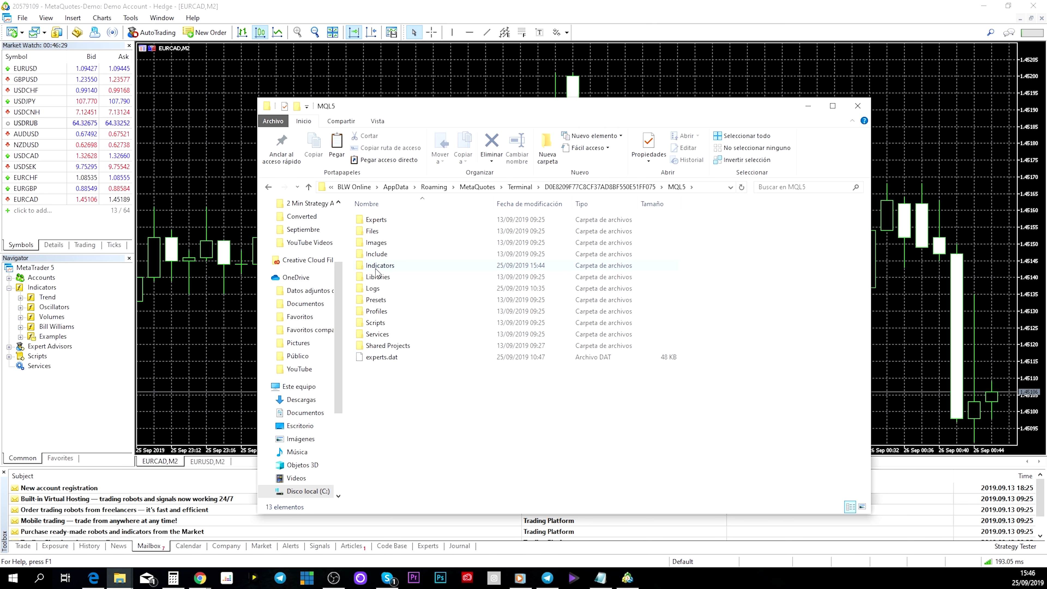
double_click(382, 266)
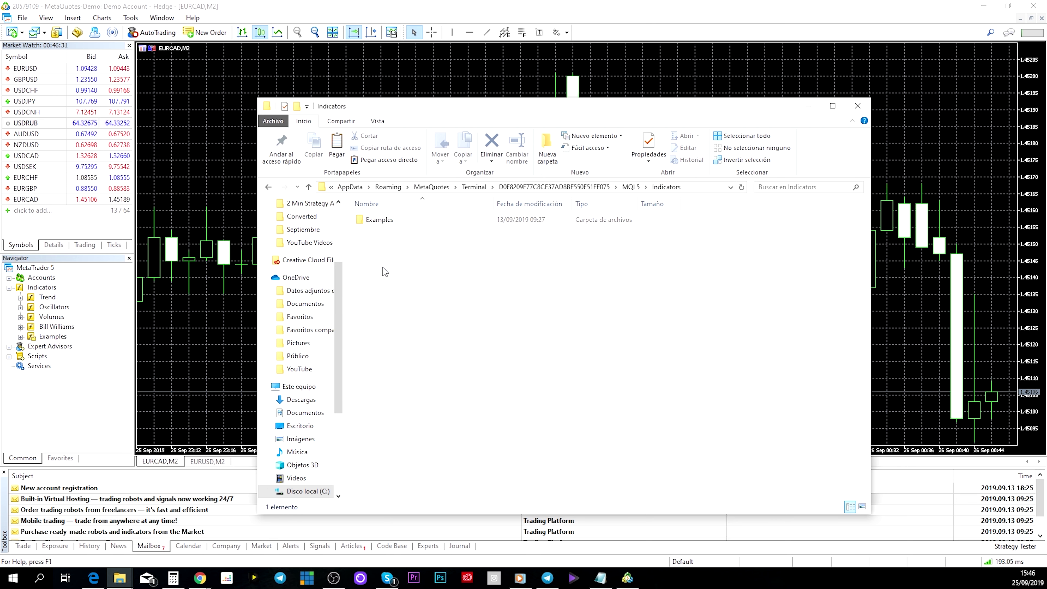
right_click(544, 302)
left_click(592, 394)
left_click(482, 340)
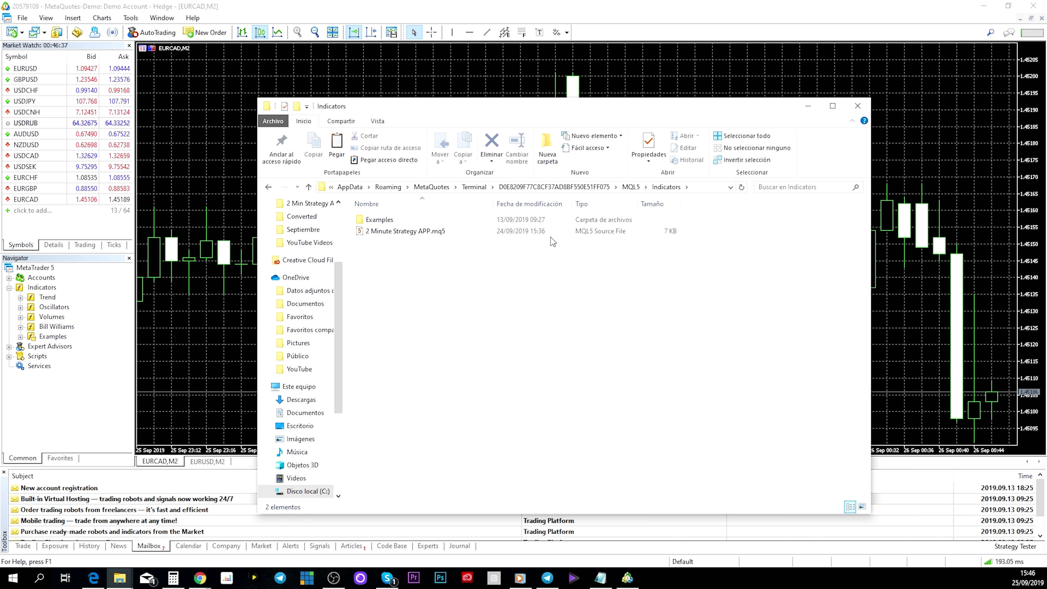
left_click(857, 106)
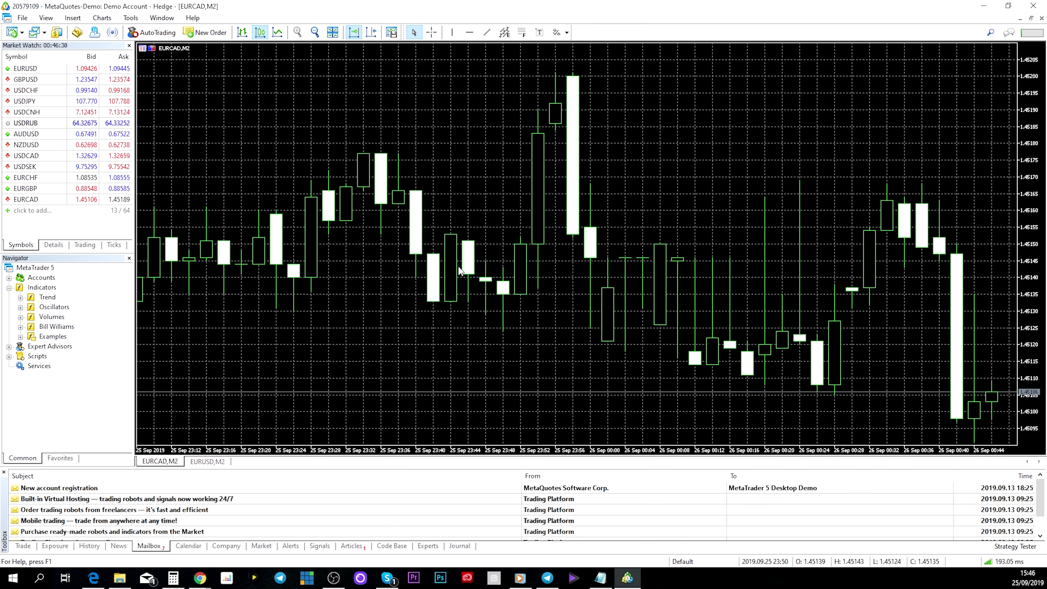
- Refresh the Navigator's Indicators list so 2 Minute Strategy APP shows up
right_click(39, 278)
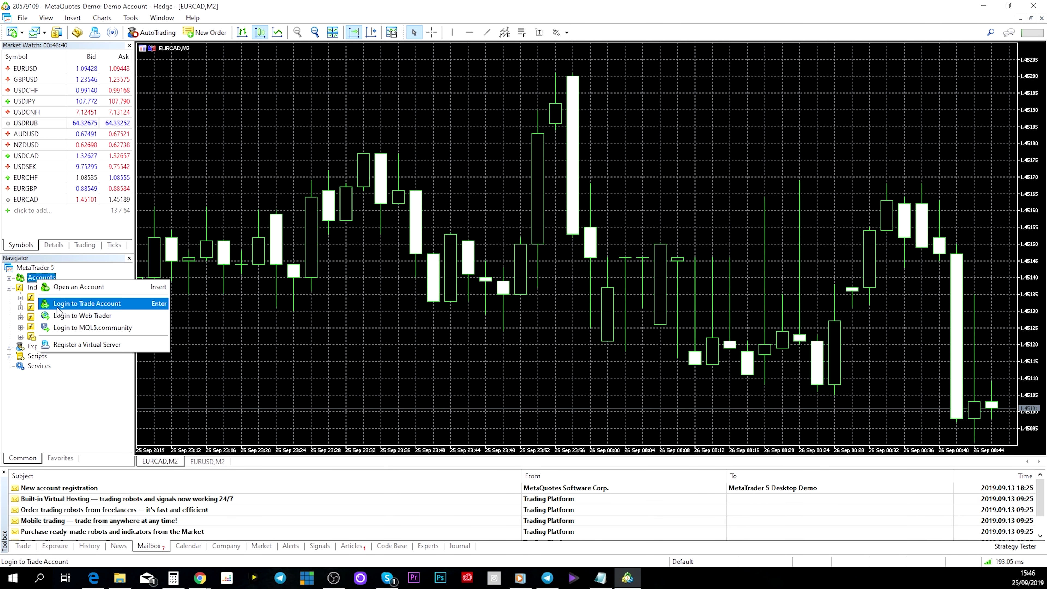
right_click(84, 274)
left_click(91, 388)
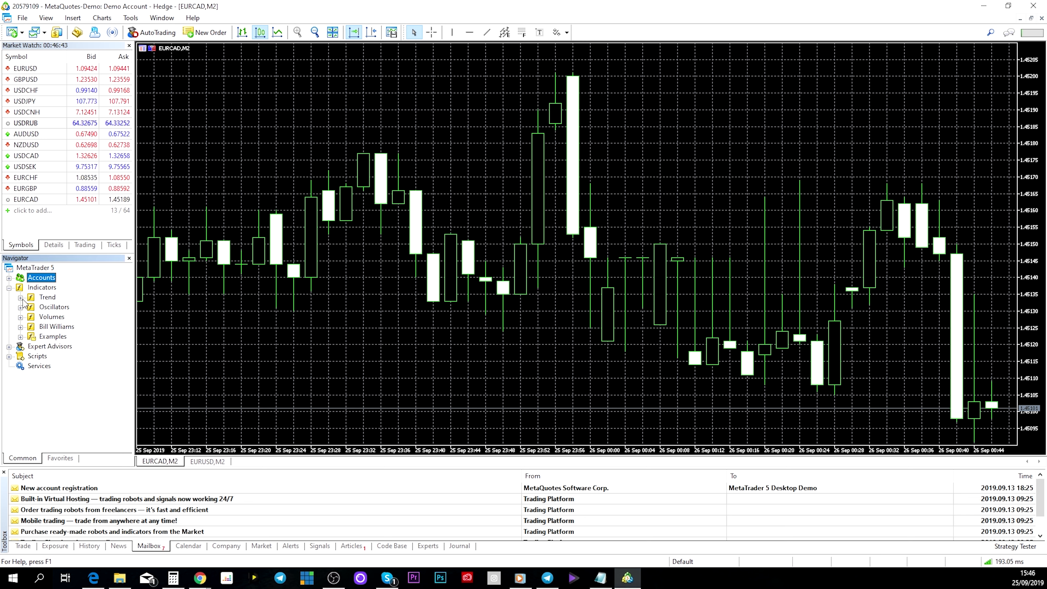
right_click(41, 288)
left_click(103, 348)
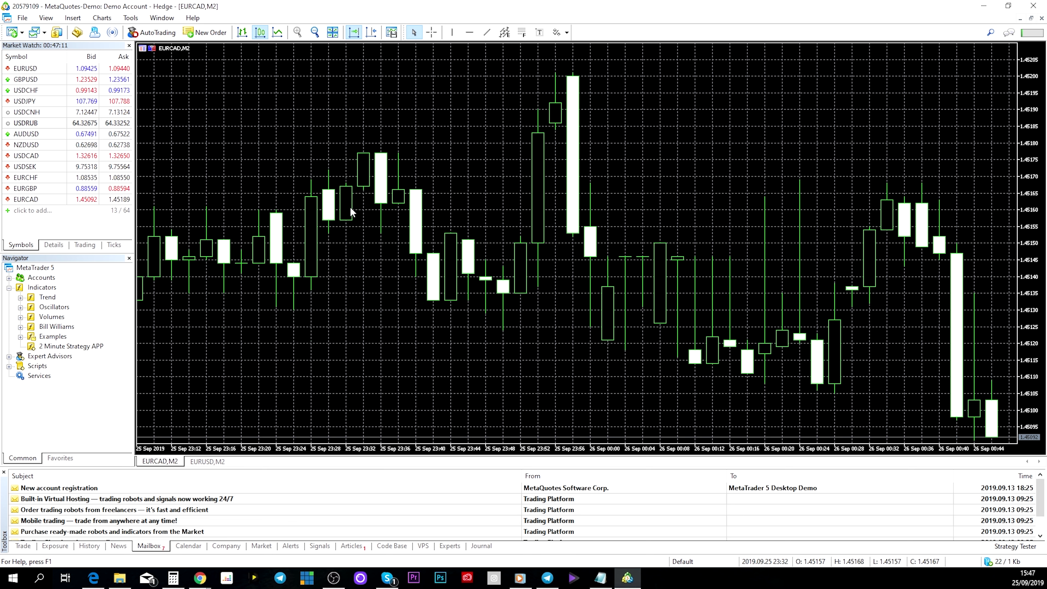
- Drop 2 Minute Strategy APP onto the EURCAD M2 chart, accept its settings, and close the Alert
left_click(56, 348)
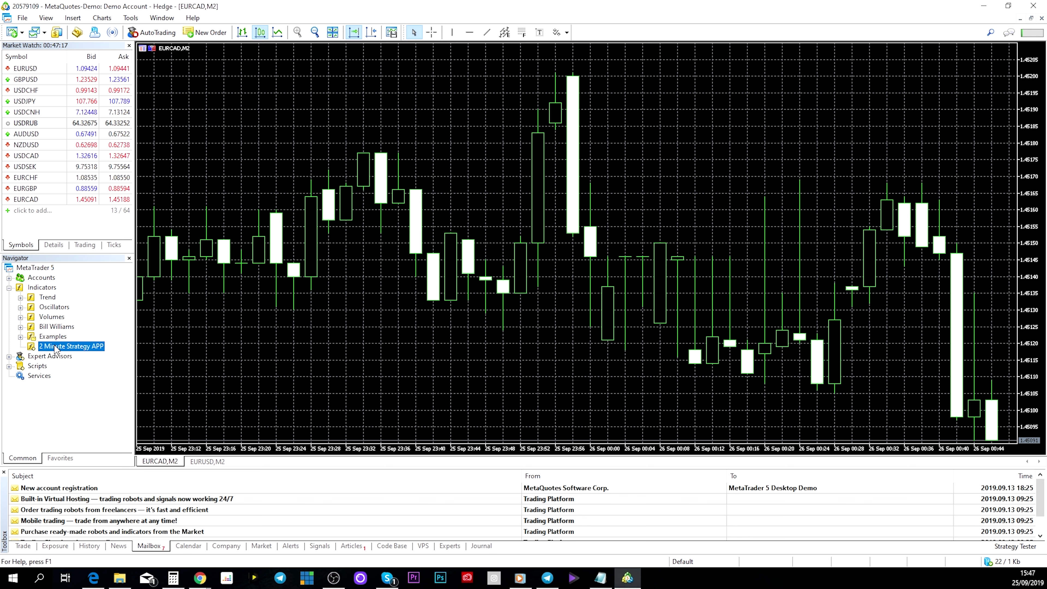
left_click_drag(56, 349, 375, 332)
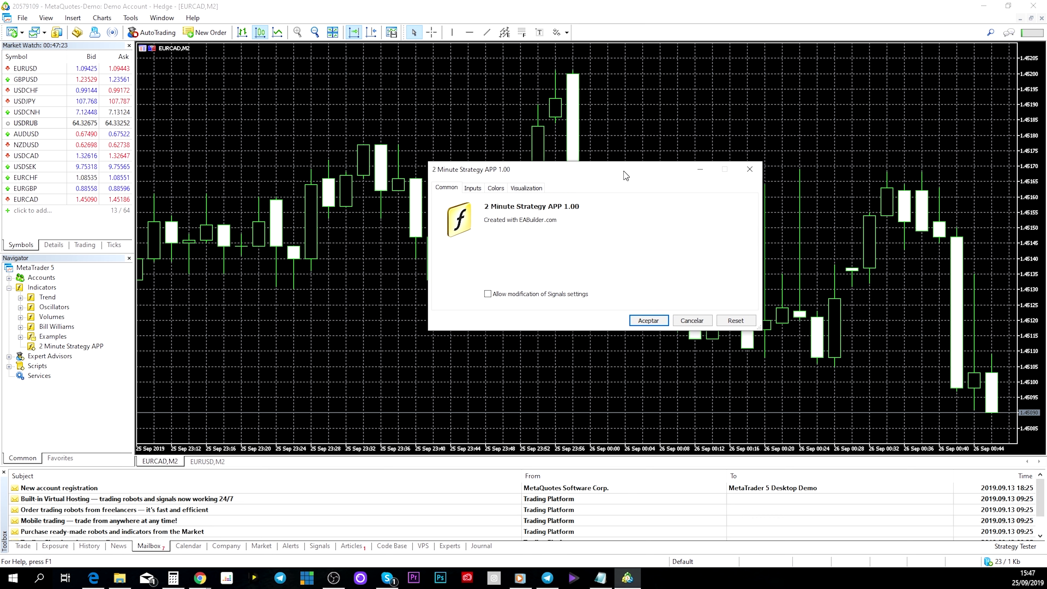
left_click(648, 320)
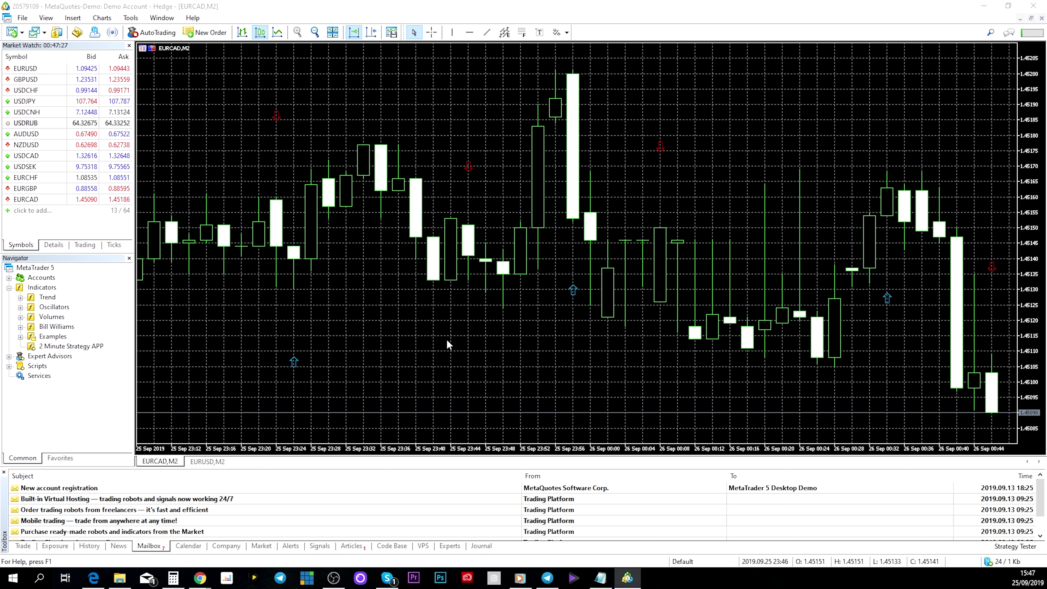
left_click_drag(446, 147, 486, 164)
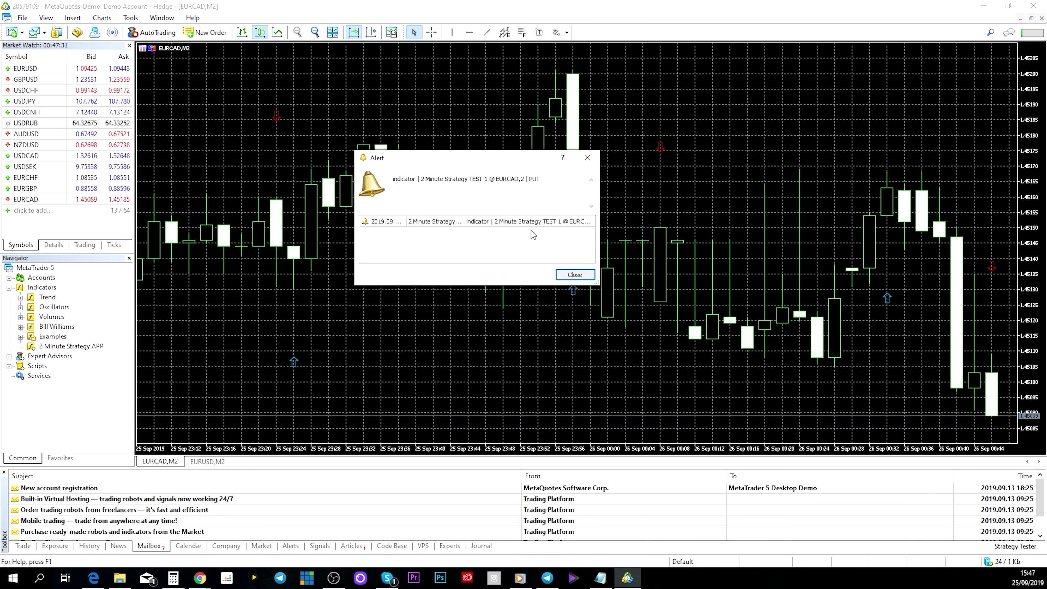
left_click(575, 274)
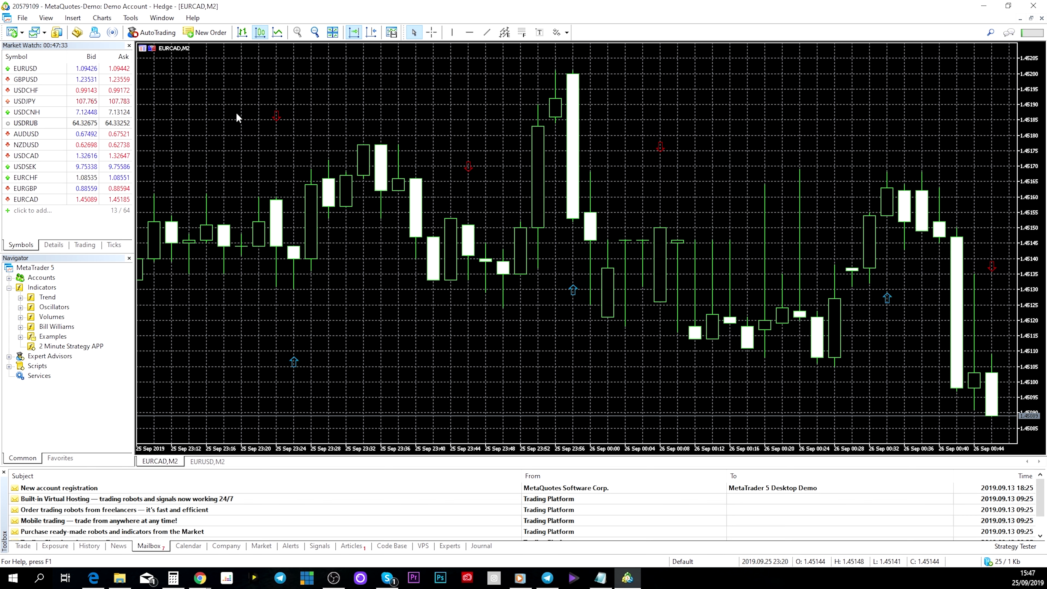